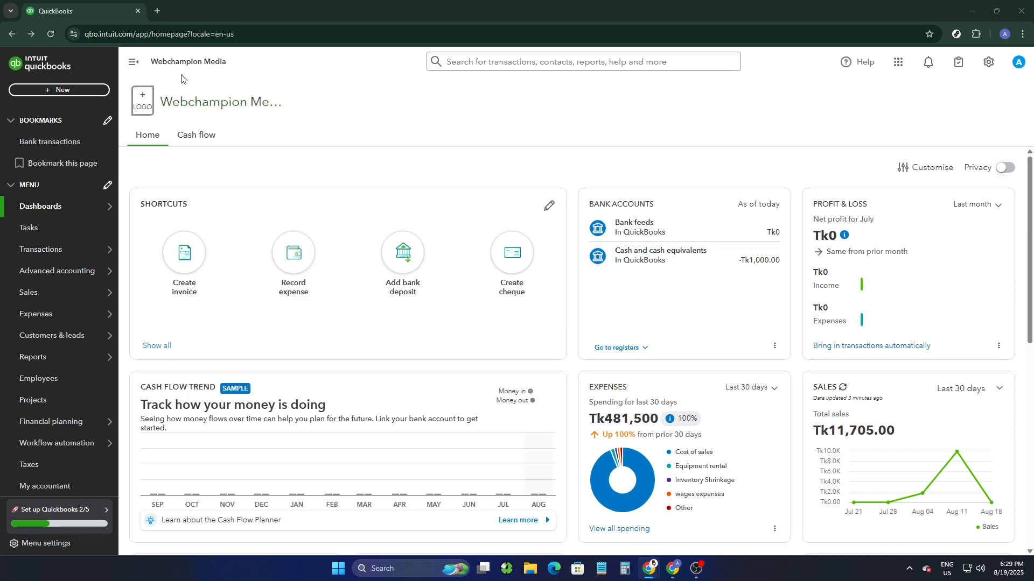
Start a new credit card credit transaction
left_click(140, 42)
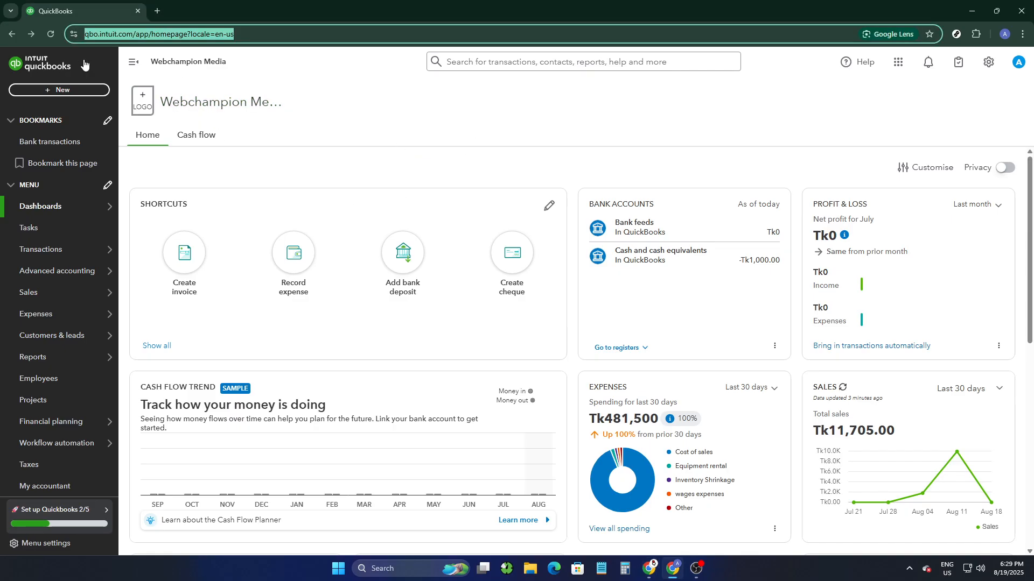
left_click(57, 91)
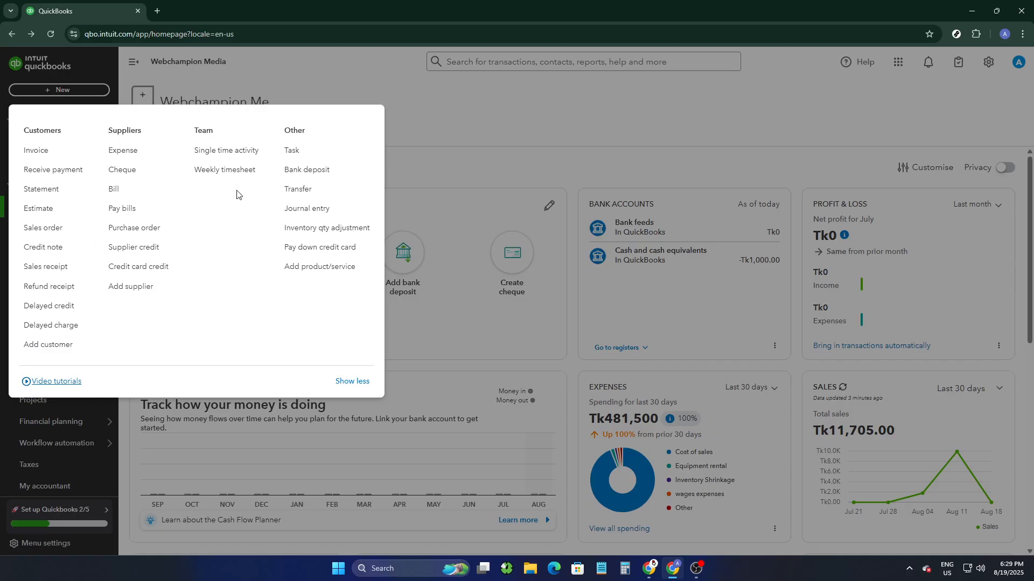
left_click_drag(109, 131, 160, 134)
left_click(121, 267)
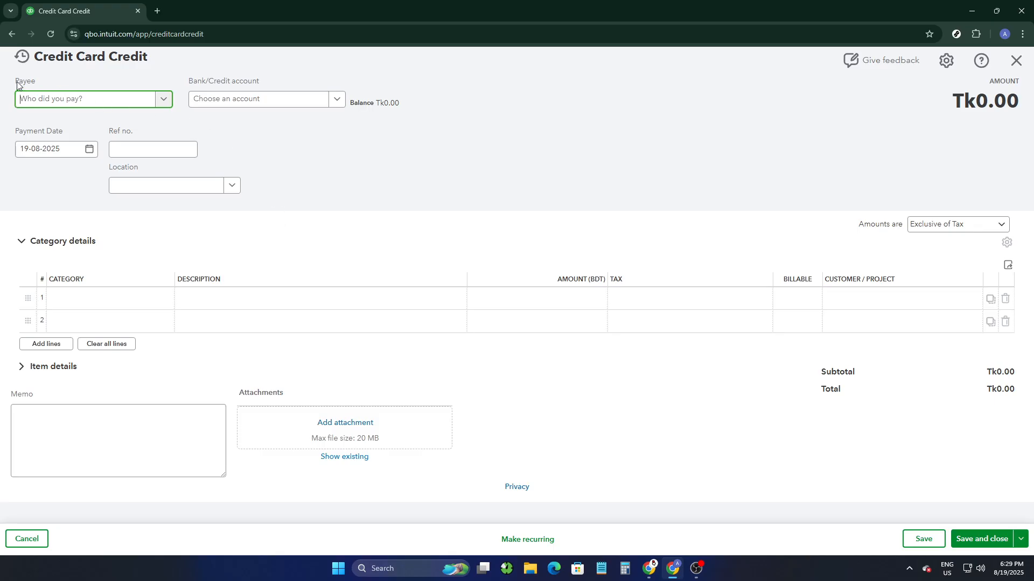
Set the payee of the credit card credit to Sample Customer
left_click_drag(17, 85, 60, 87)
left_click(87, 101)
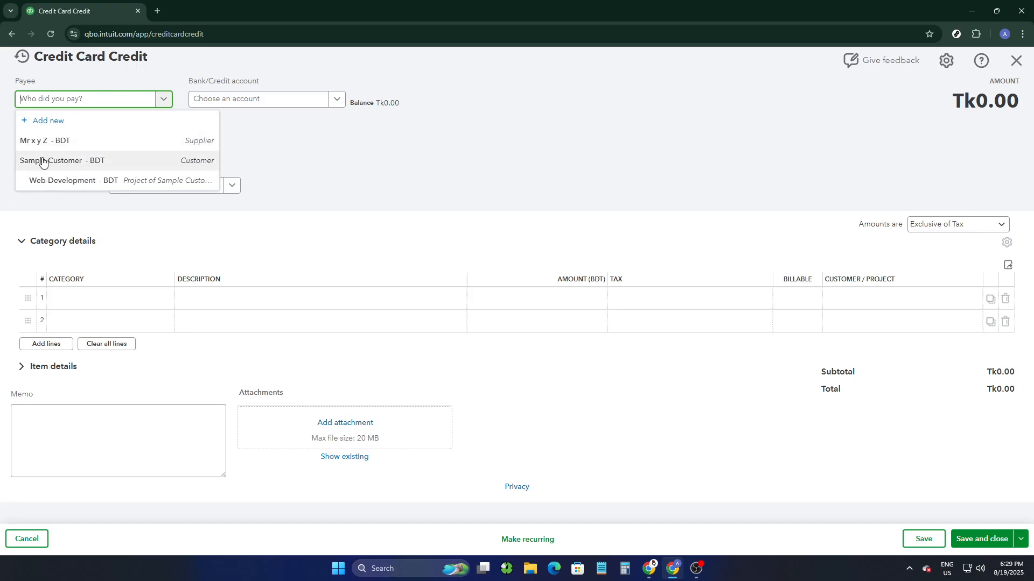
left_click(92, 163)
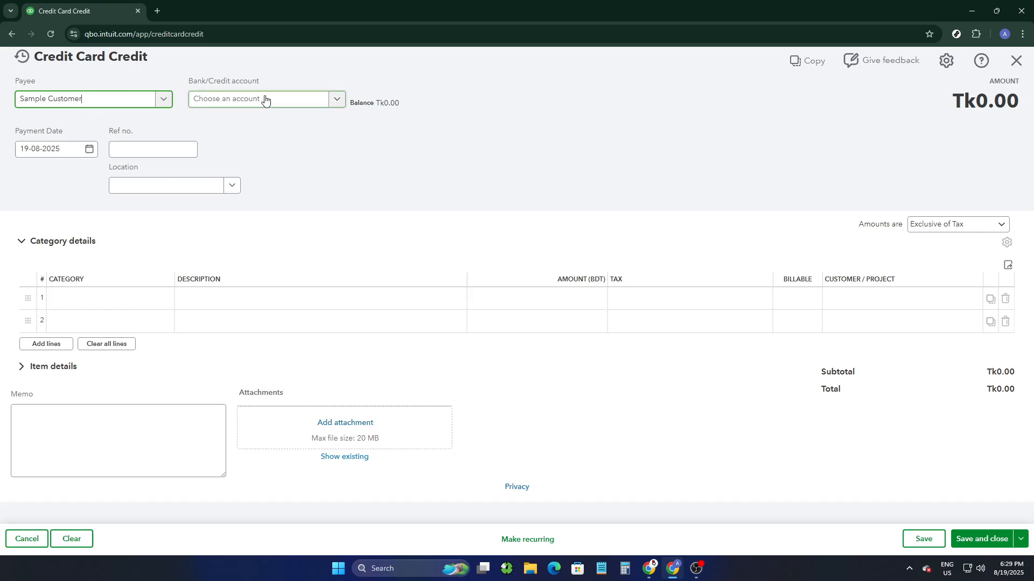
Open the form for adding a new bank/credit account and examine its name, number, account type, detail type and description fields
left_click_drag(187, 79, 262, 81)
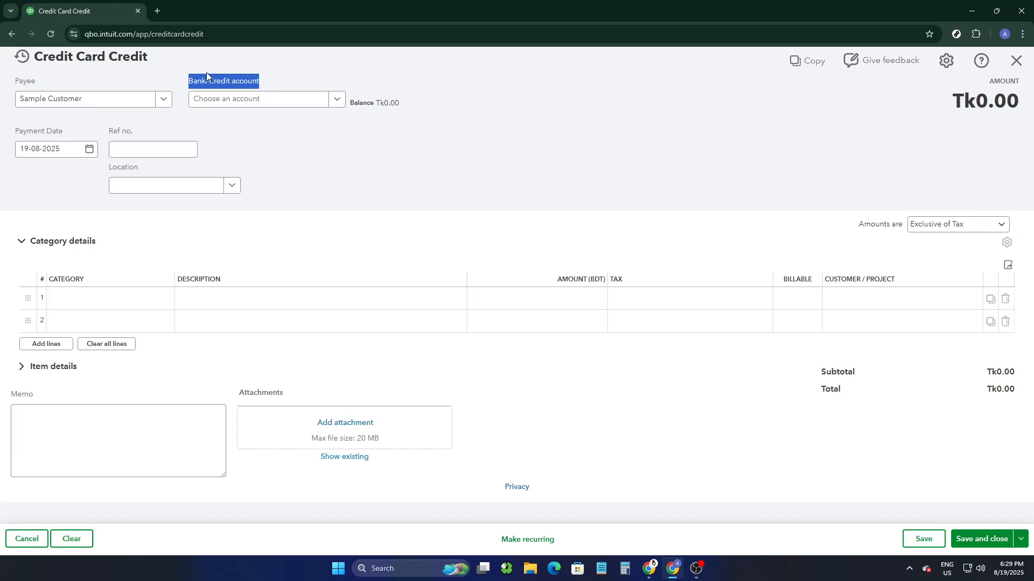
left_click(261, 104)
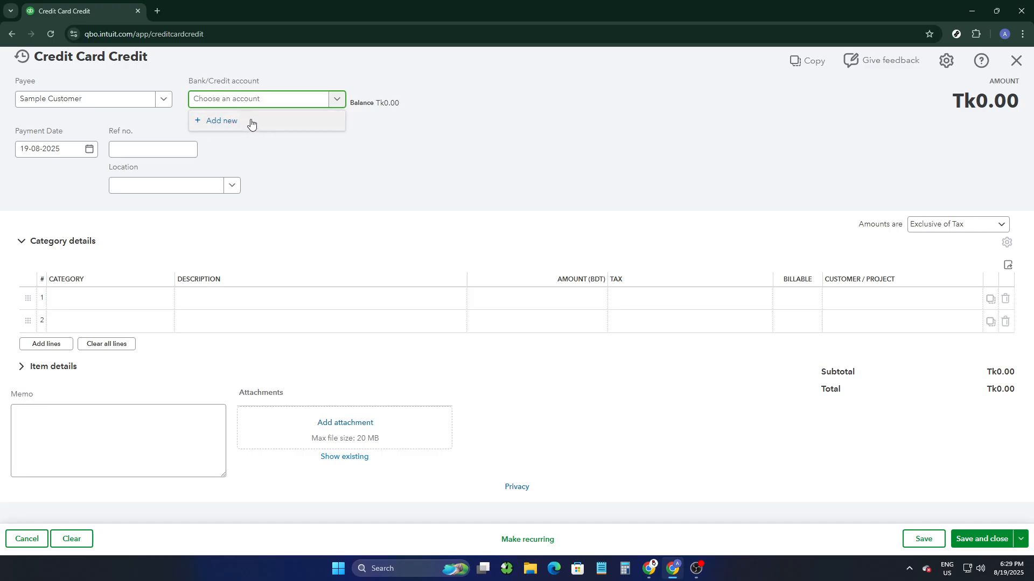
left_click(221, 125)
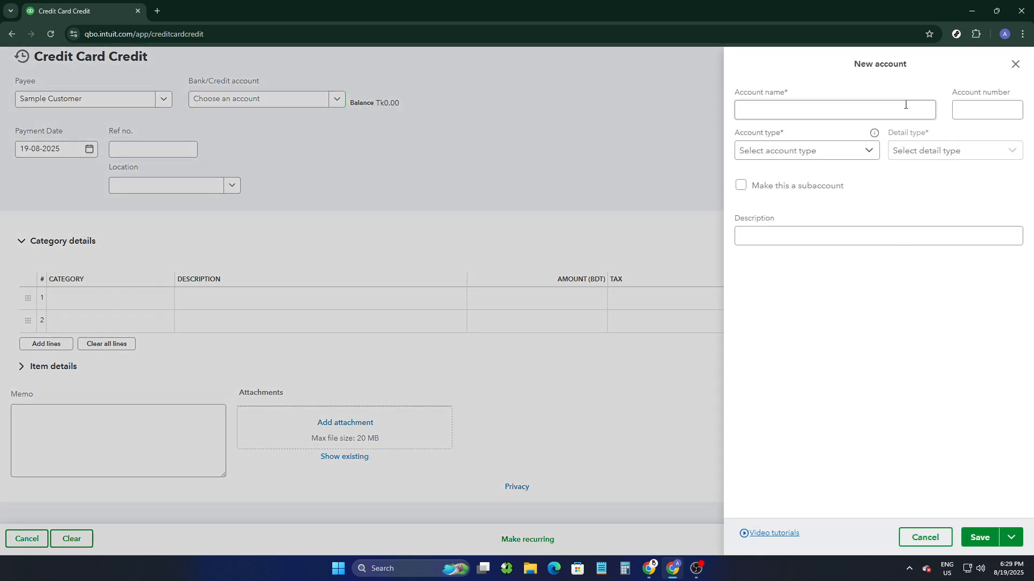
left_click(737, 101)
left_click_drag(731, 95, 799, 97)
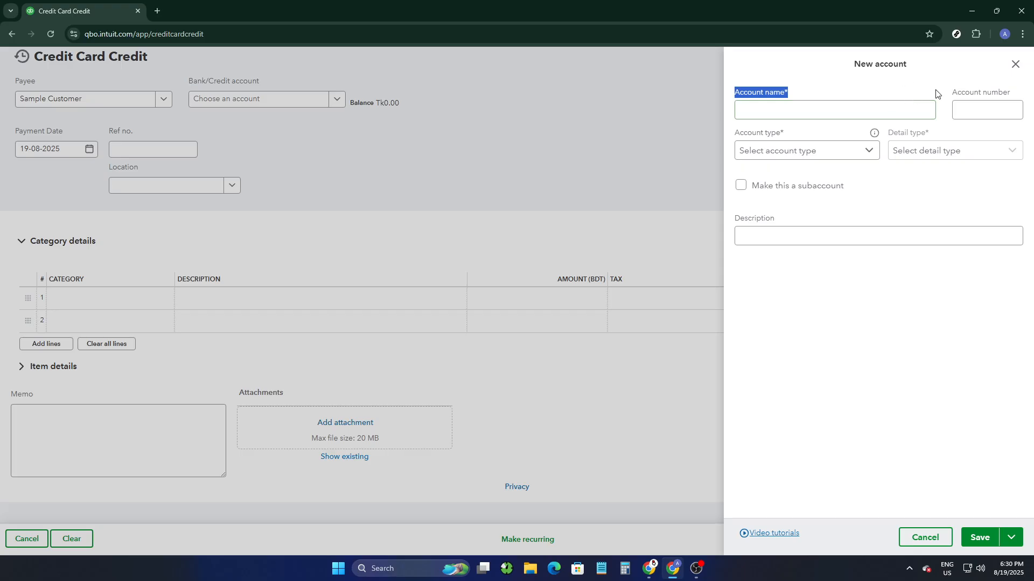
double_click(969, 95)
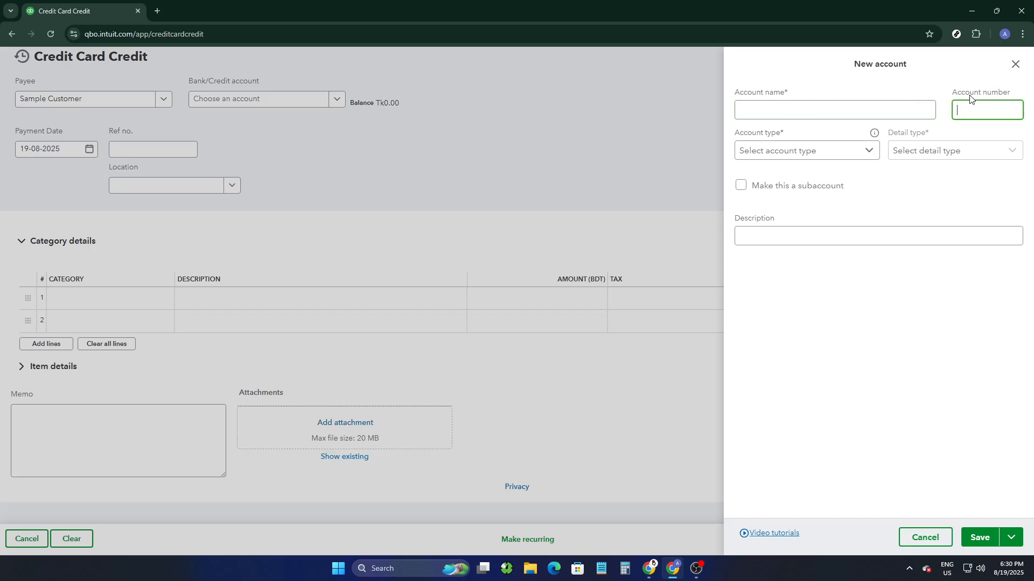
left_click_drag(969, 95, 992, 101)
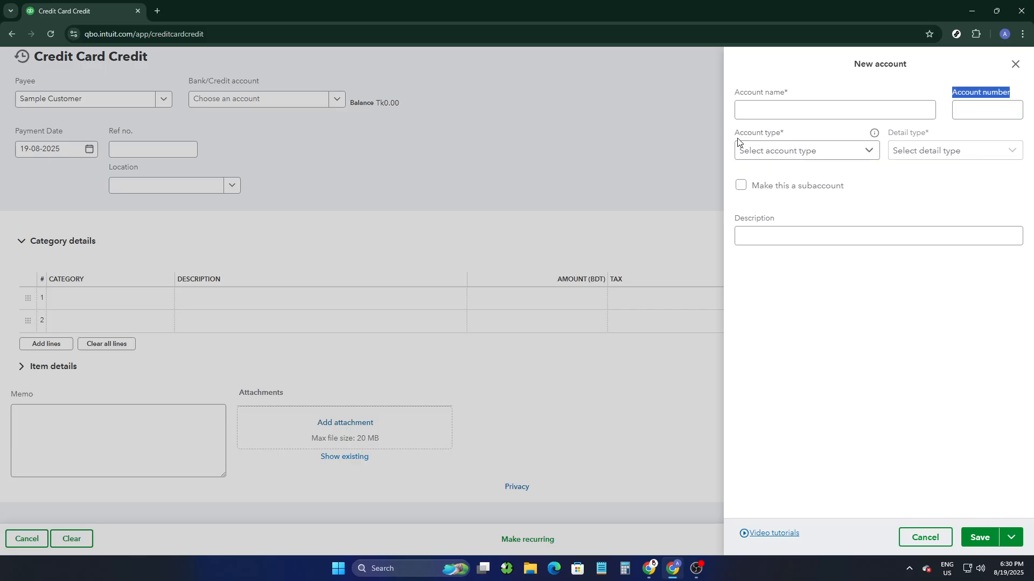
double_click(774, 132)
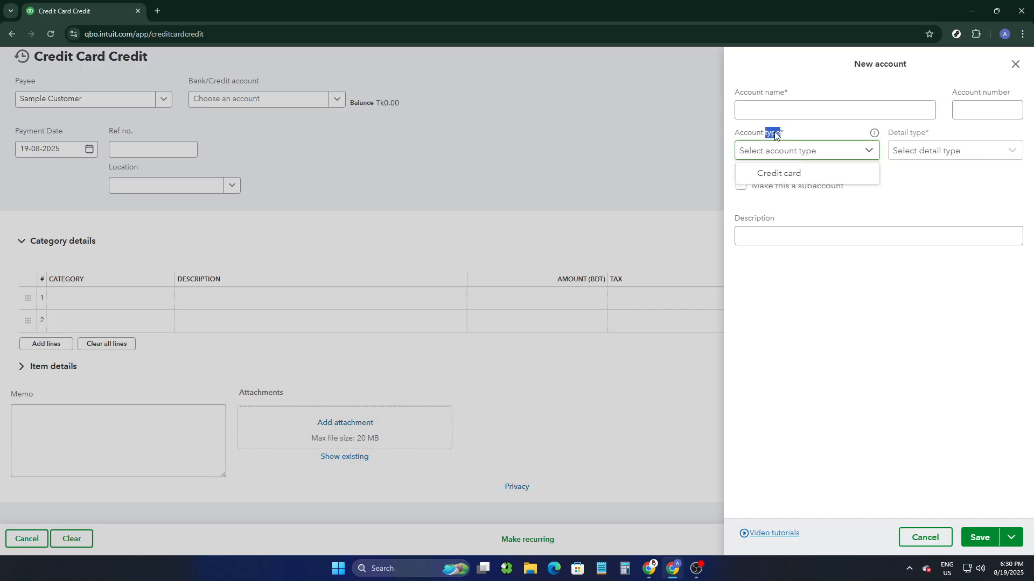
triple_click(774, 133)
left_click(895, 130)
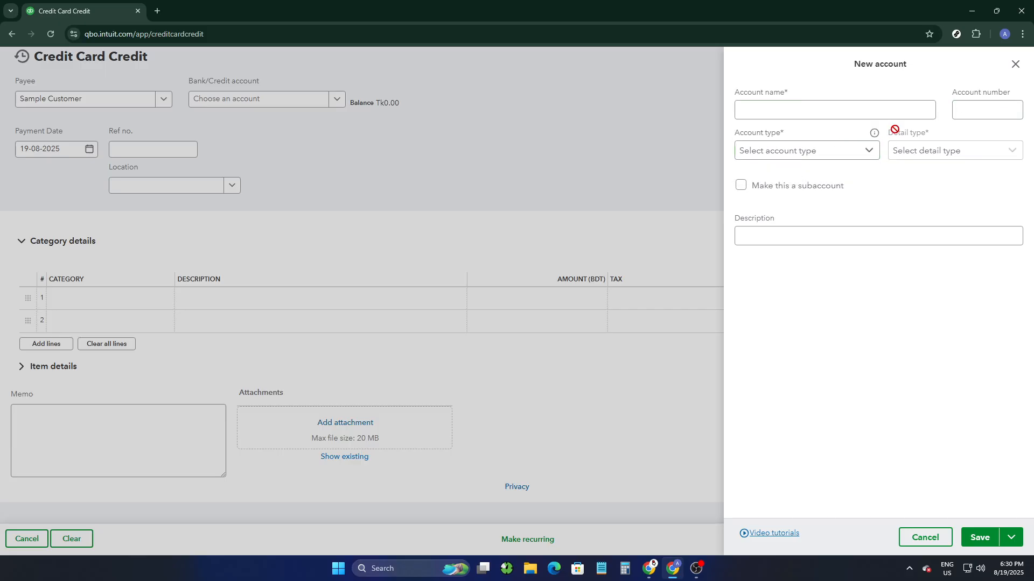
double_click(897, 134)
left_click(782, 241)
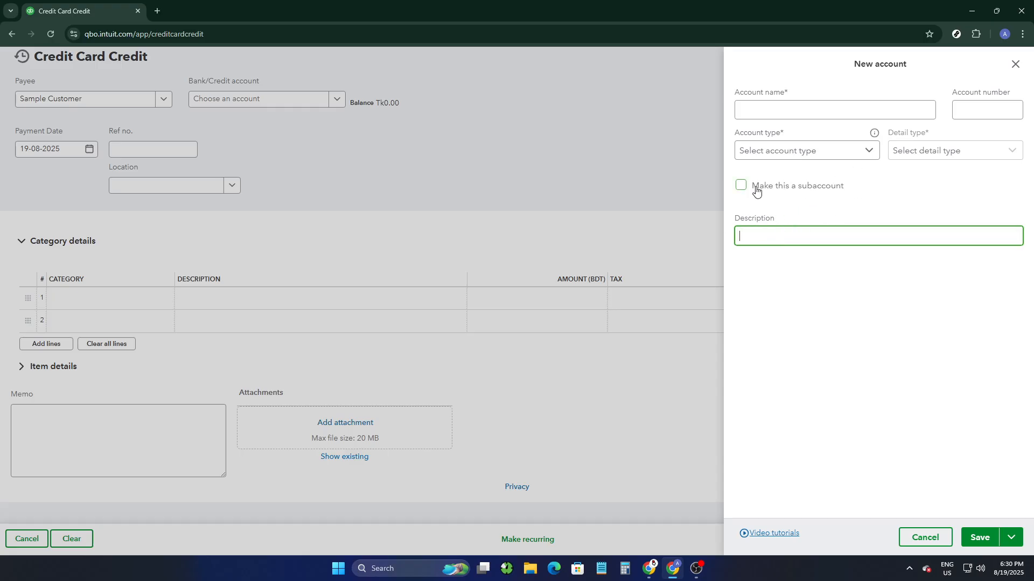
left_click(741, 186)
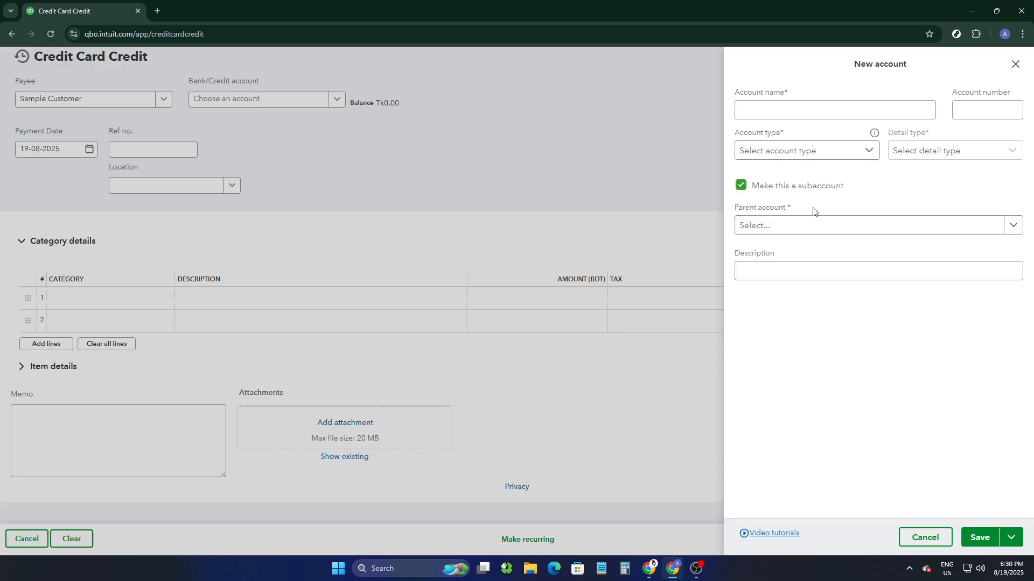
left_click(782, 226)
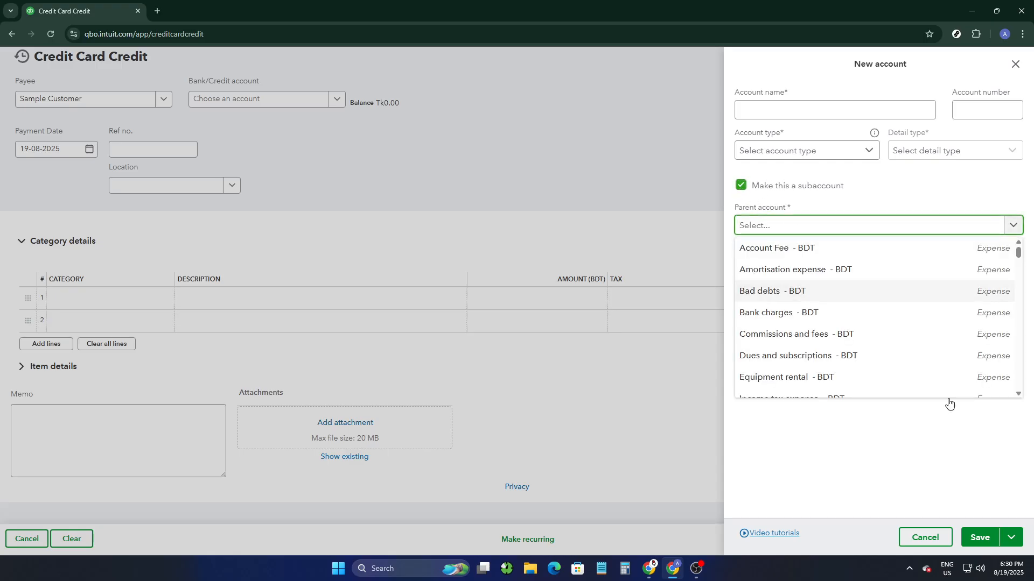
left_click(981, 538)
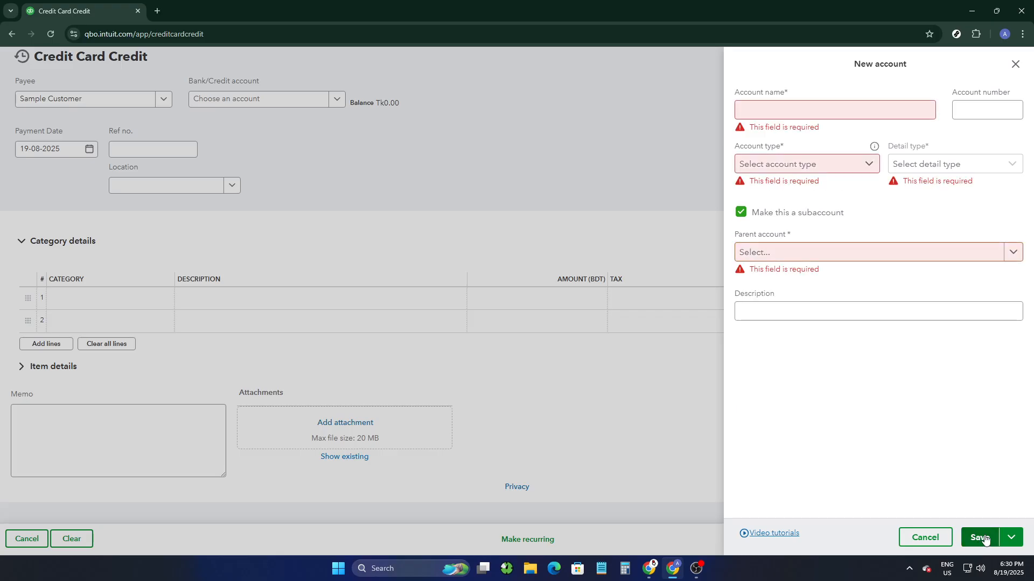
left_click(1015, 64)
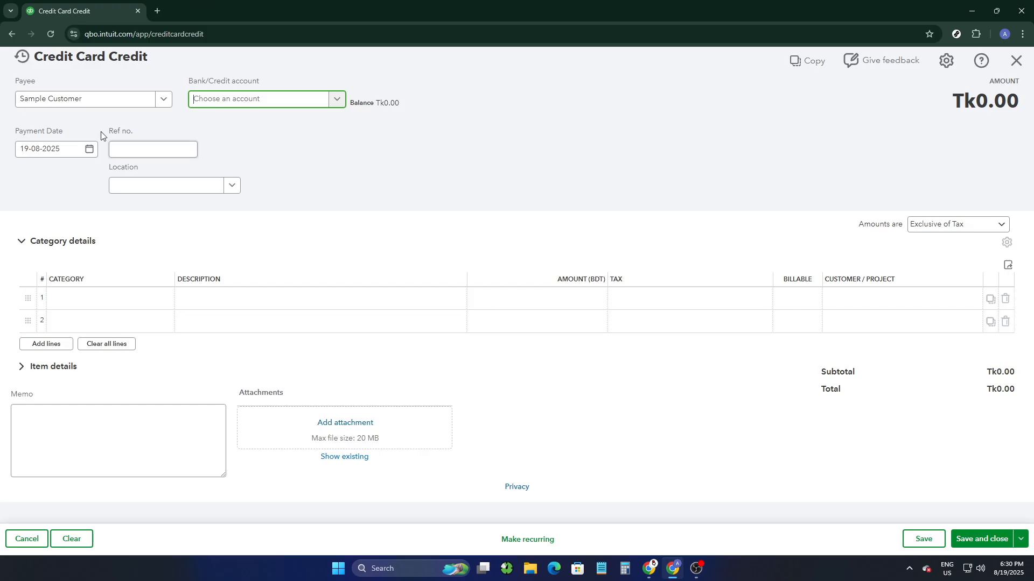
Examine the payment date calendar, the reference number field and the location choices
left_click(70, 150)
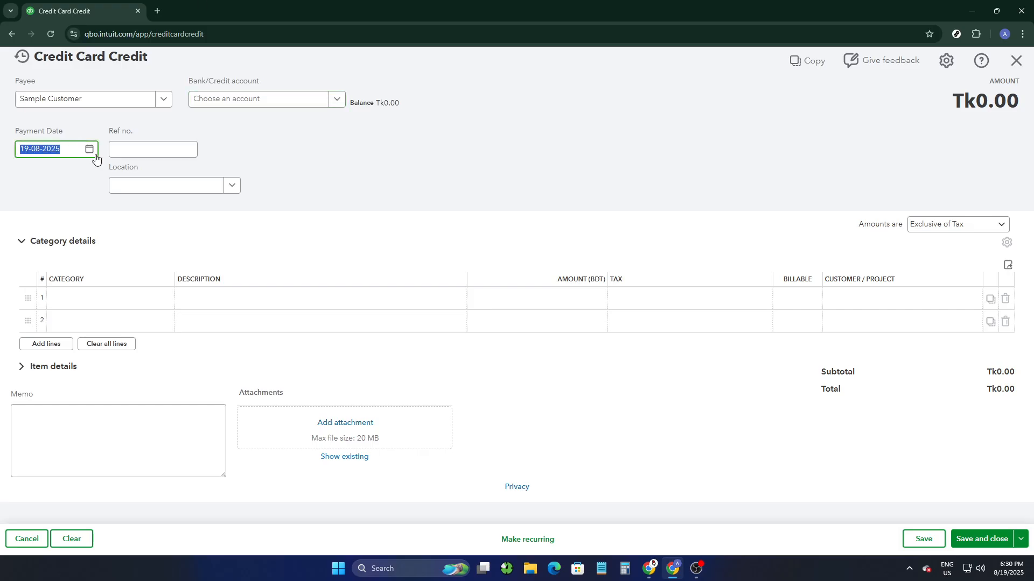
left_click(89, 149)
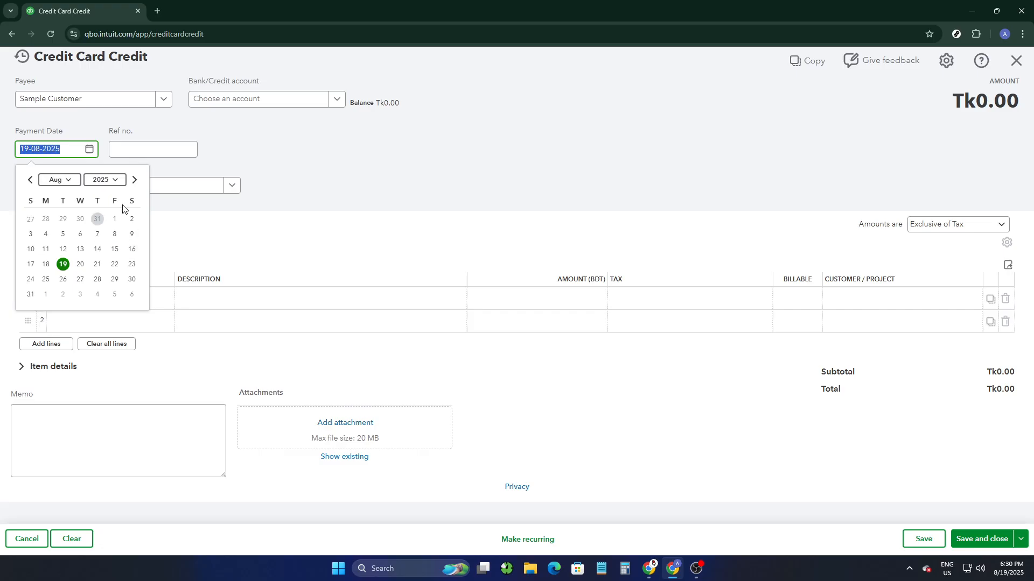
left_click(134, 149)
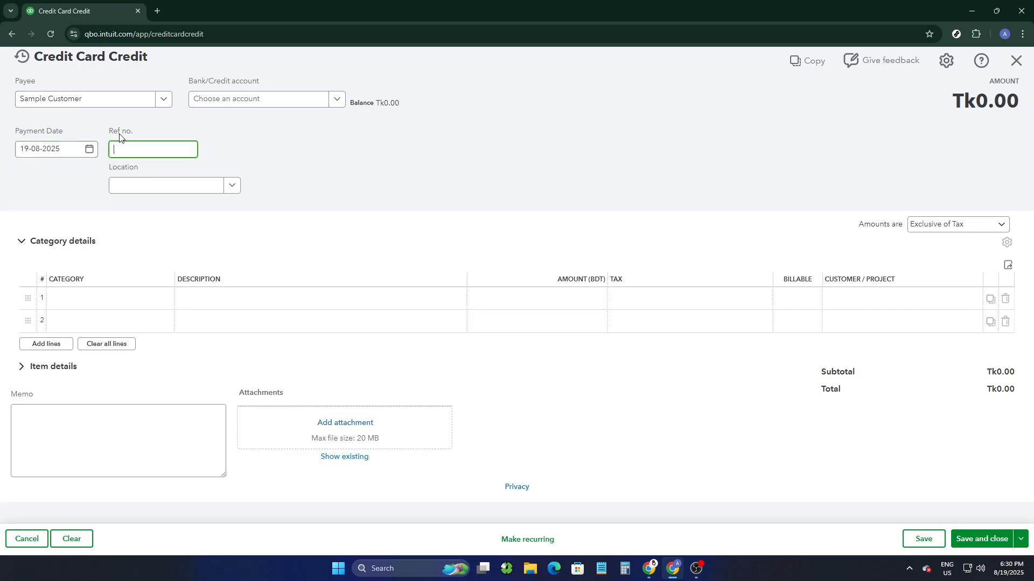
left_click_drag(111, 129, 155, 131)
left_click(204, 143)
left_click(117, 172)
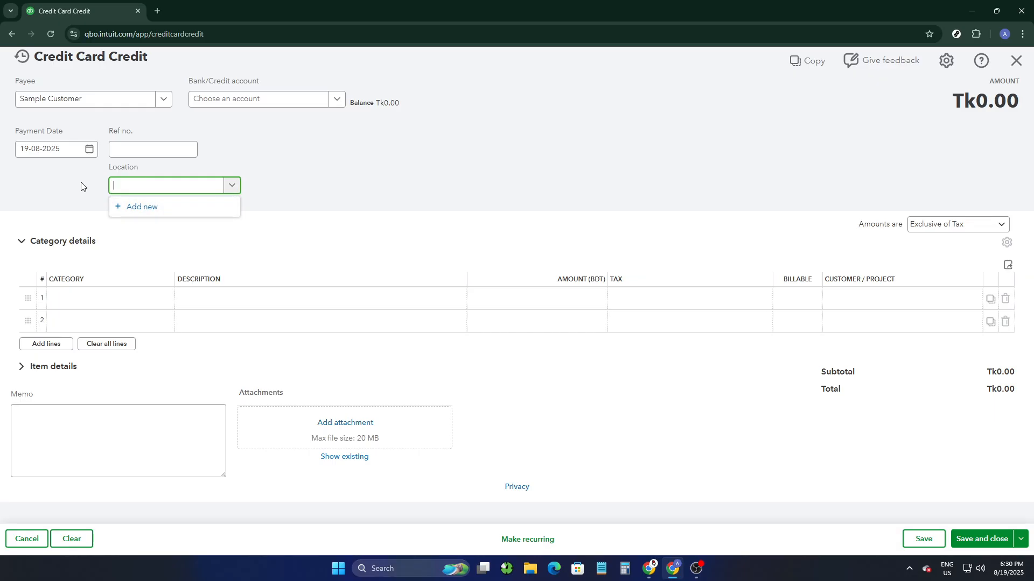
left_click(105, 189)
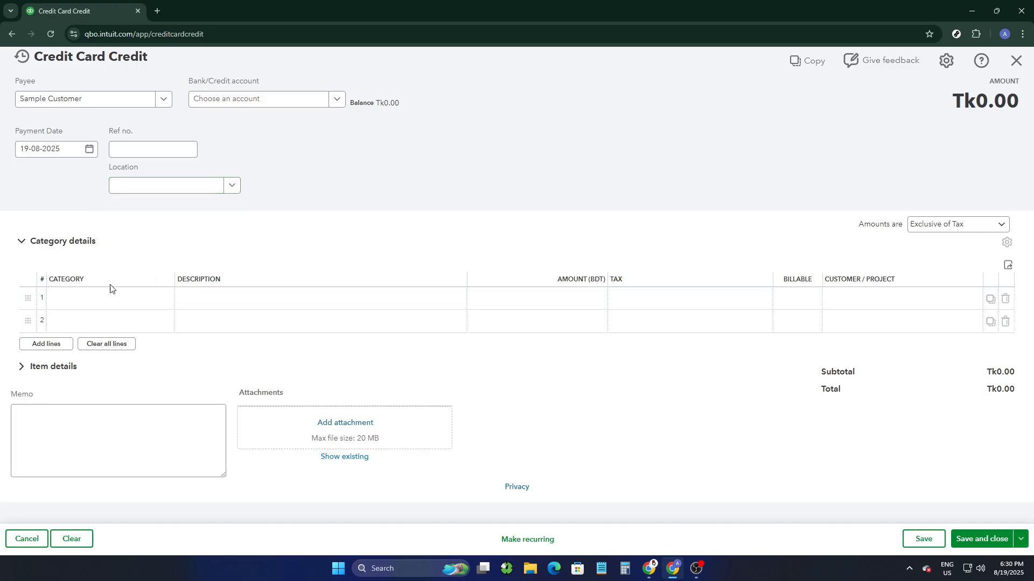
Search the first line's category choices for "credit card" and "mastercard", leaving the category empty
left_click(94, 298)
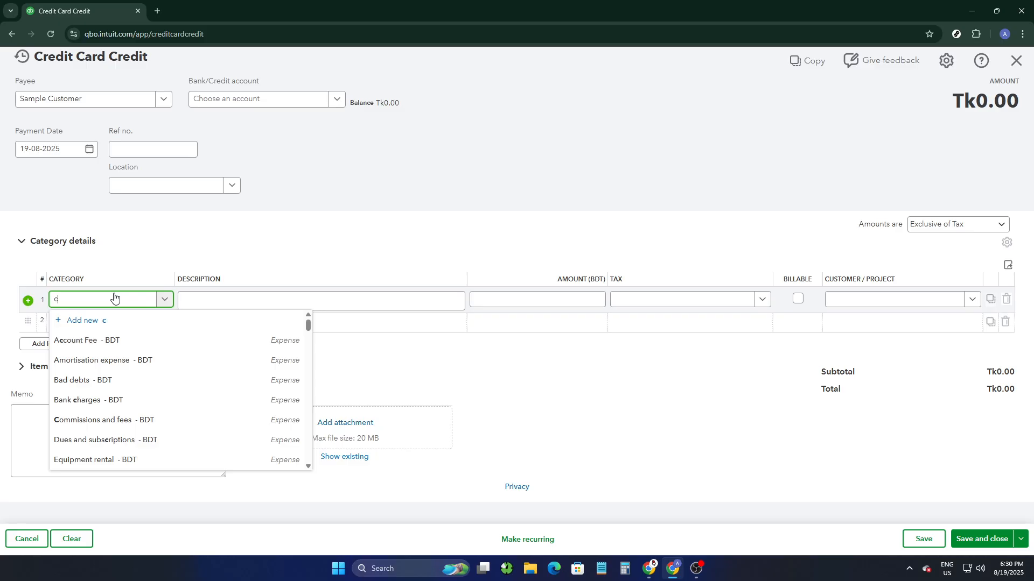
type("credit card")
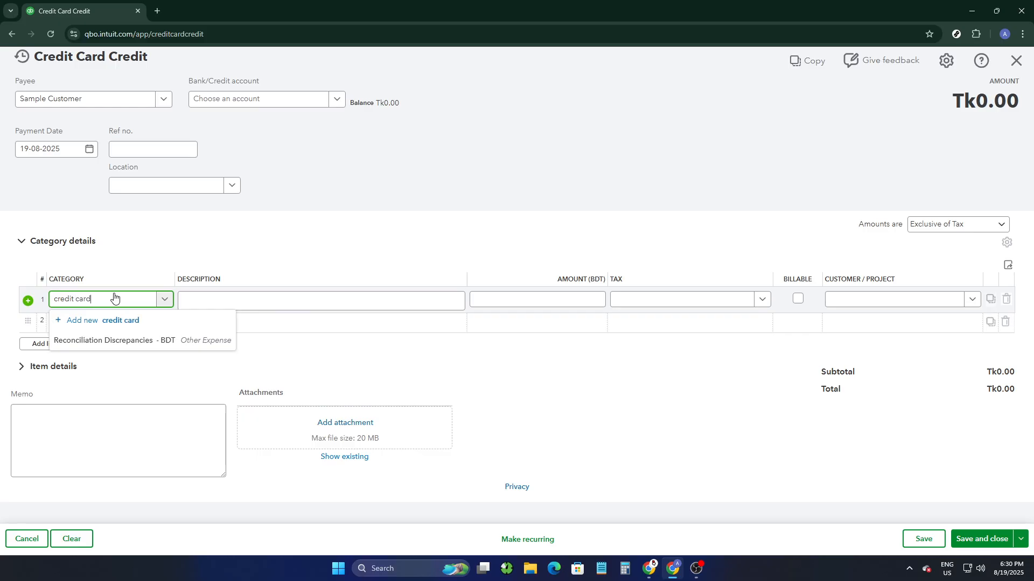
key("BackSpace")
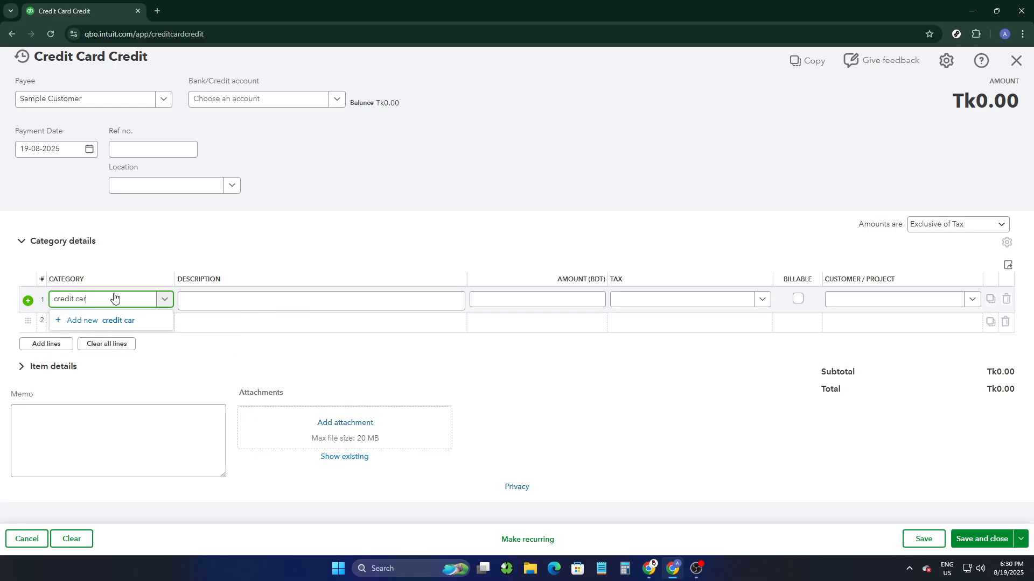
key("BackSpace")
key("BackSpace")
key("BackSpace")
key("BackSpace")
key("BackSpace")
key("BackSpace")
key("BackSpace")
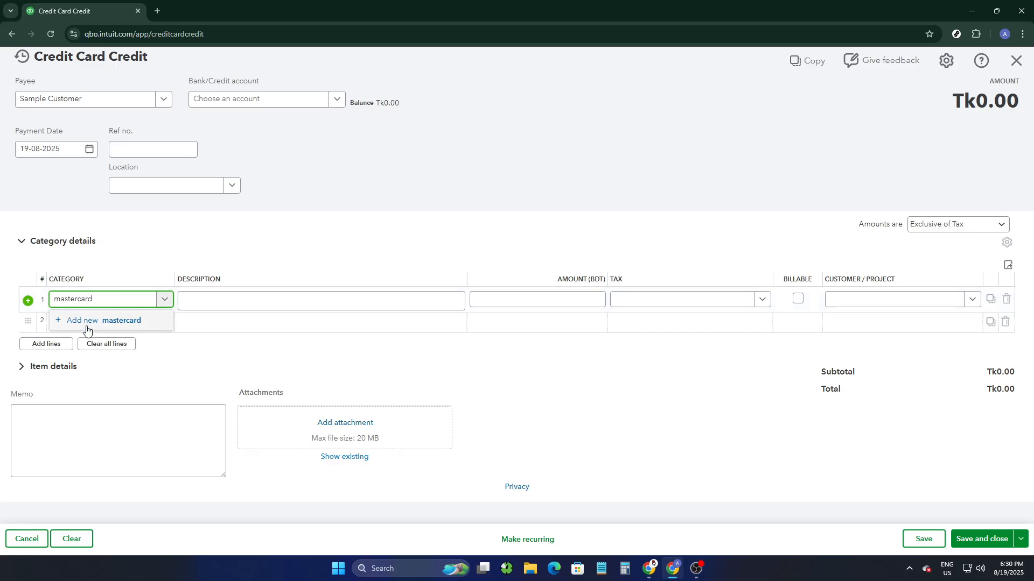
left_click(193, 274)
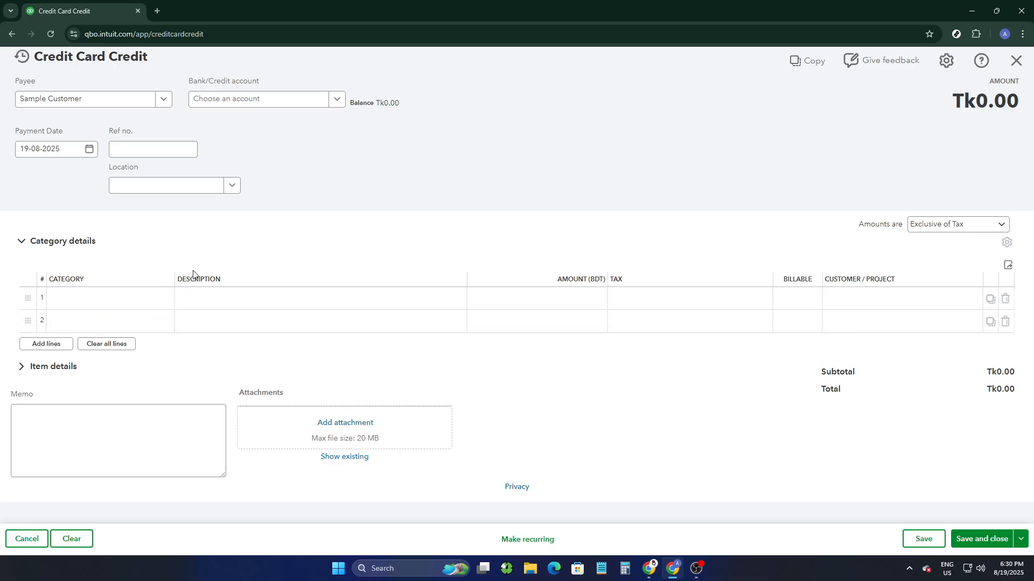
Enter an amount of 150 on the first category line and show its tax choices
left_click(202, 293)
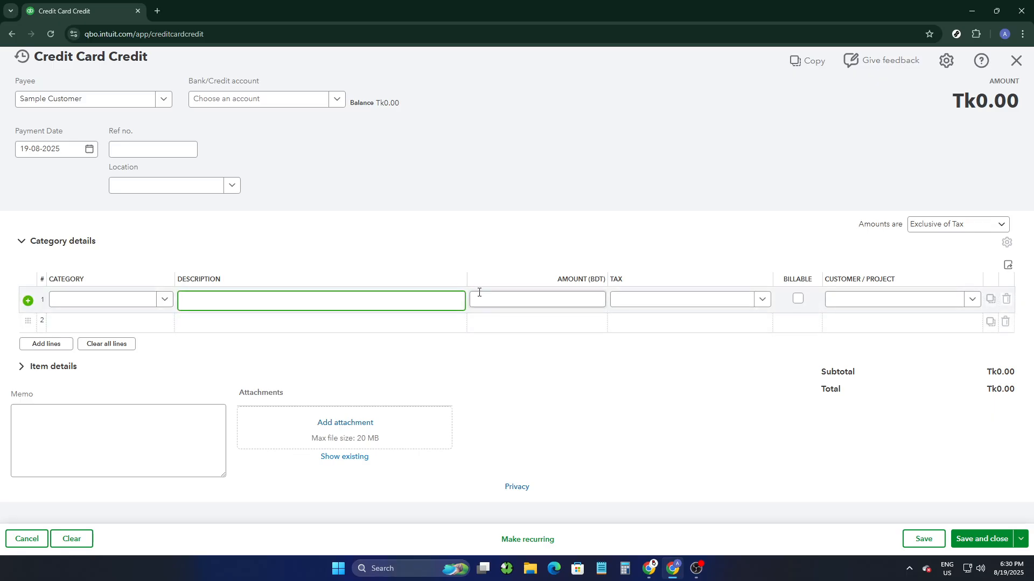
left_click(535, 296)
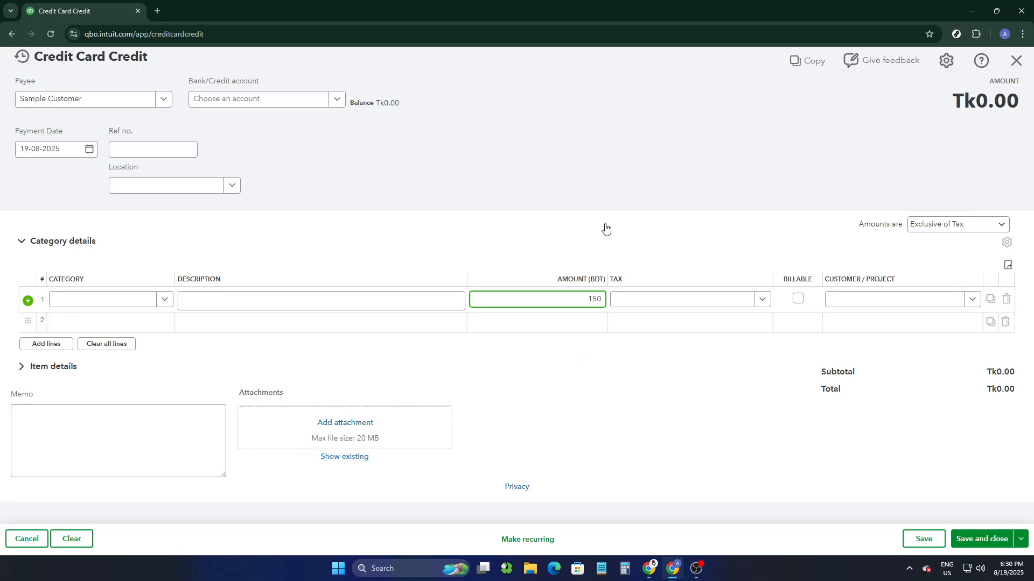
left_click(634, 302)
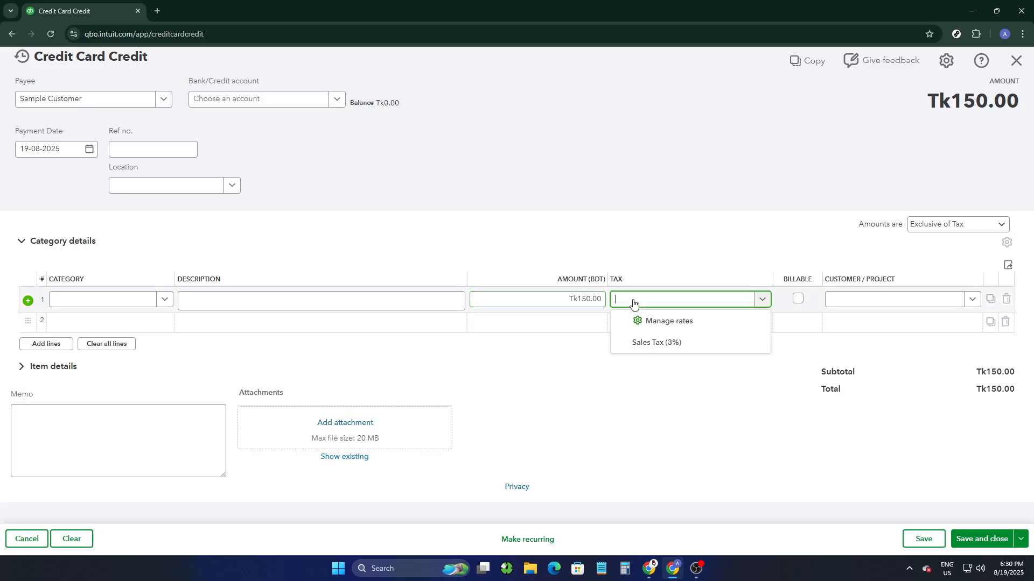
Examine the first line's billable option and its customer/project choices without selecting either
left_click(801, 280)
double_click(802, 280)
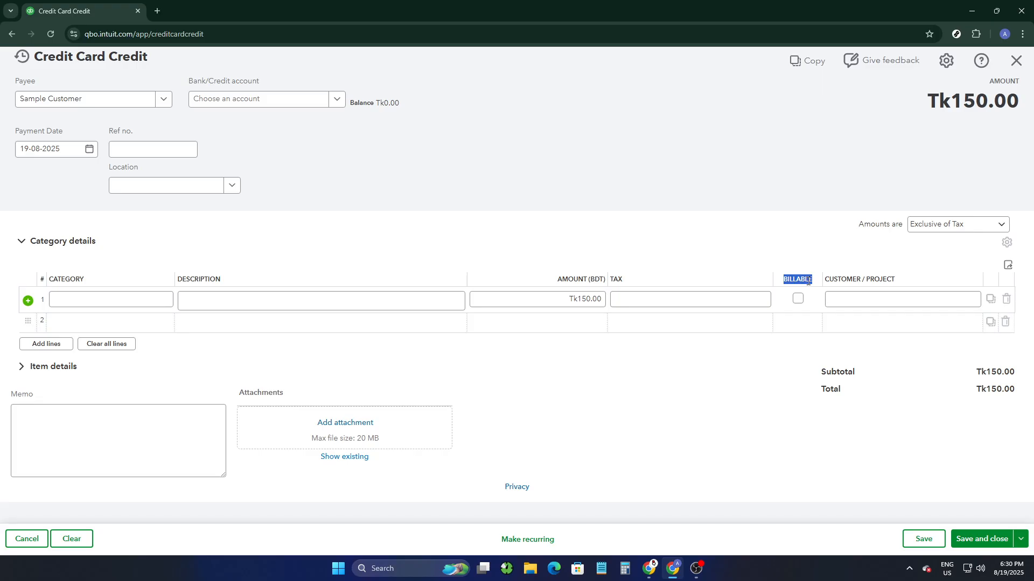
left_click(799, 302)
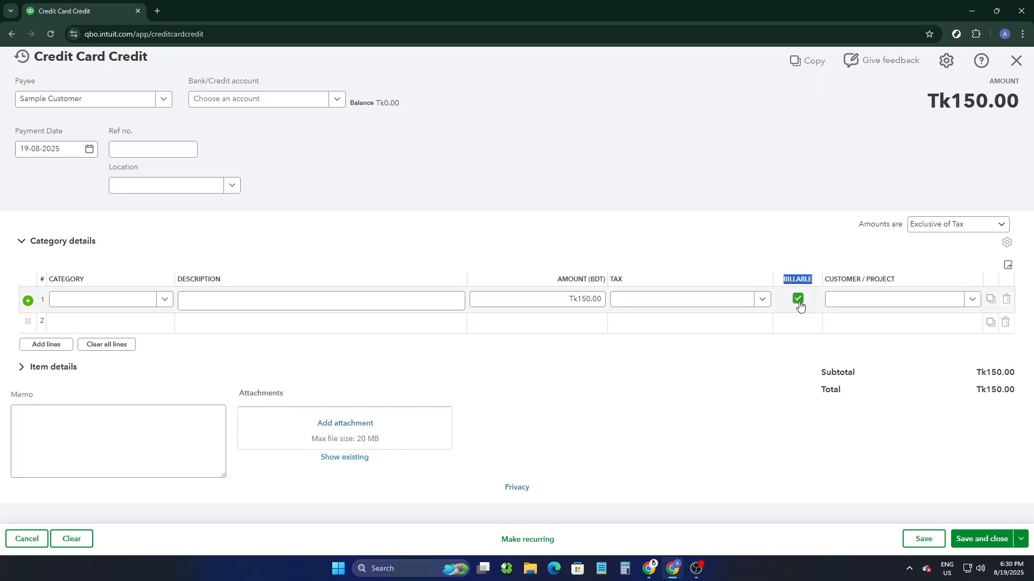
left_click(799, 301)
left_click(858, 269)
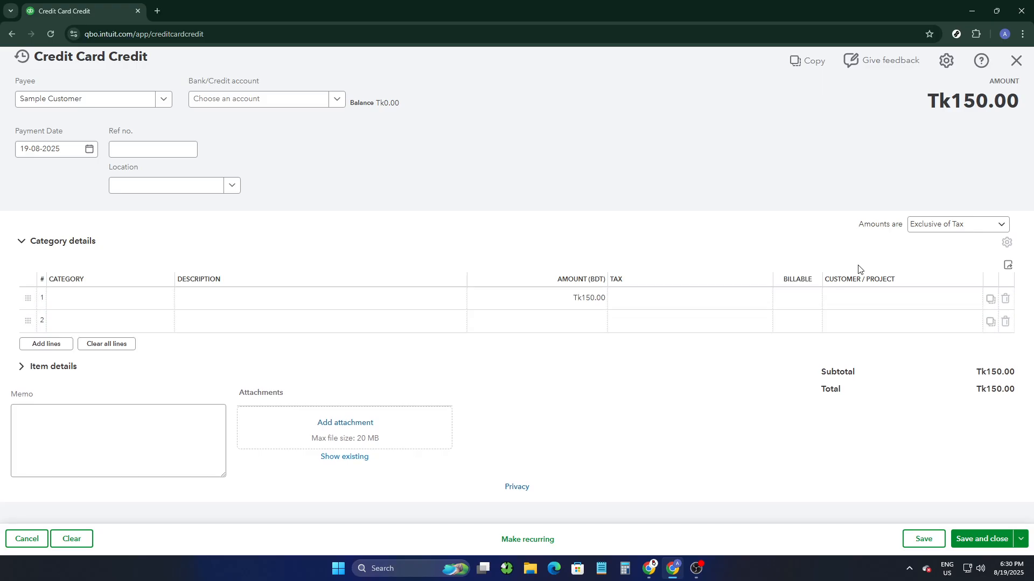
left_click(858, 298)
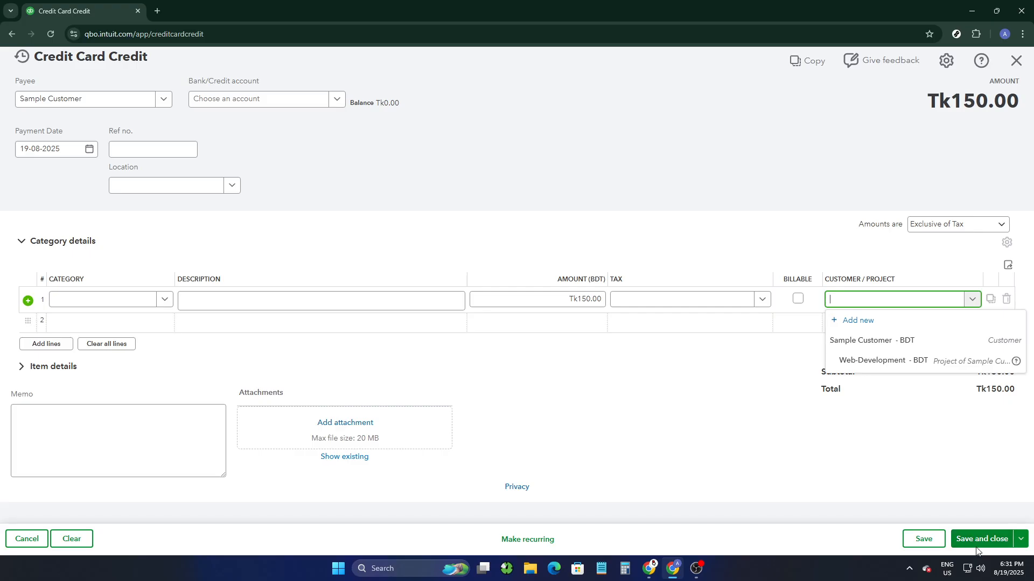
left_click(976, 470)
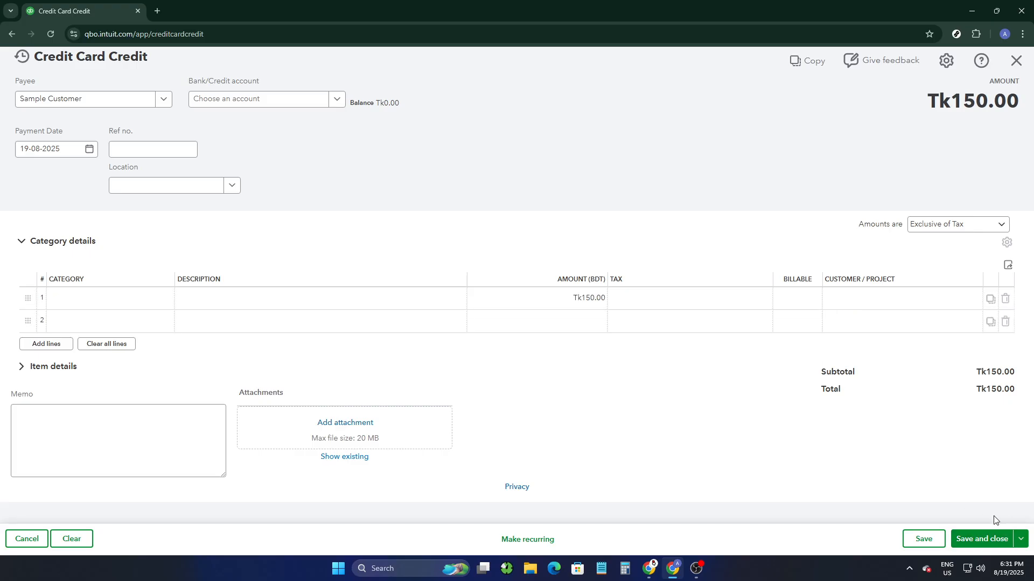